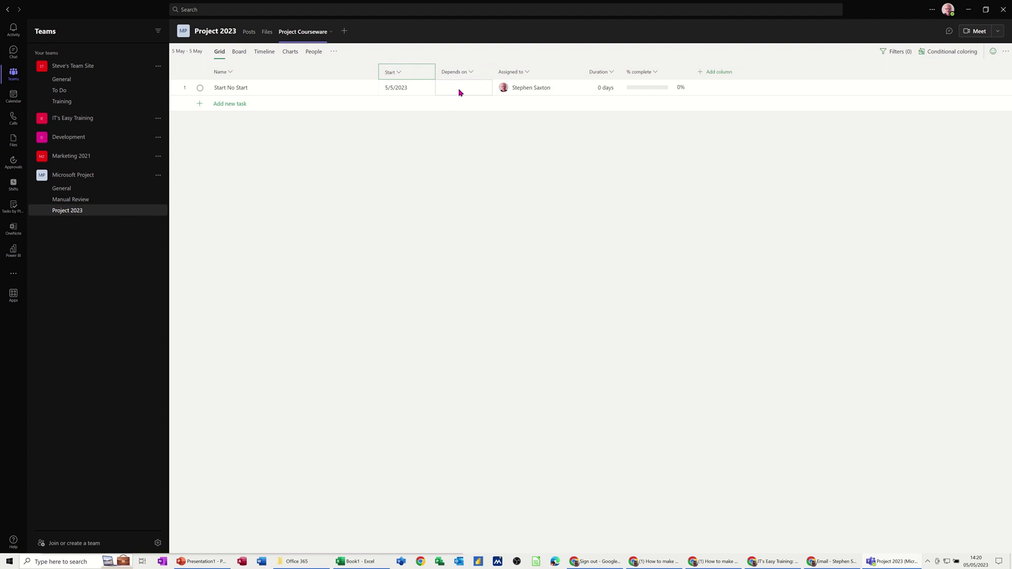
Start a new task row beneath the zero-day Start No Start task
{"action": "left_click", "coordinate": [230, 105]}
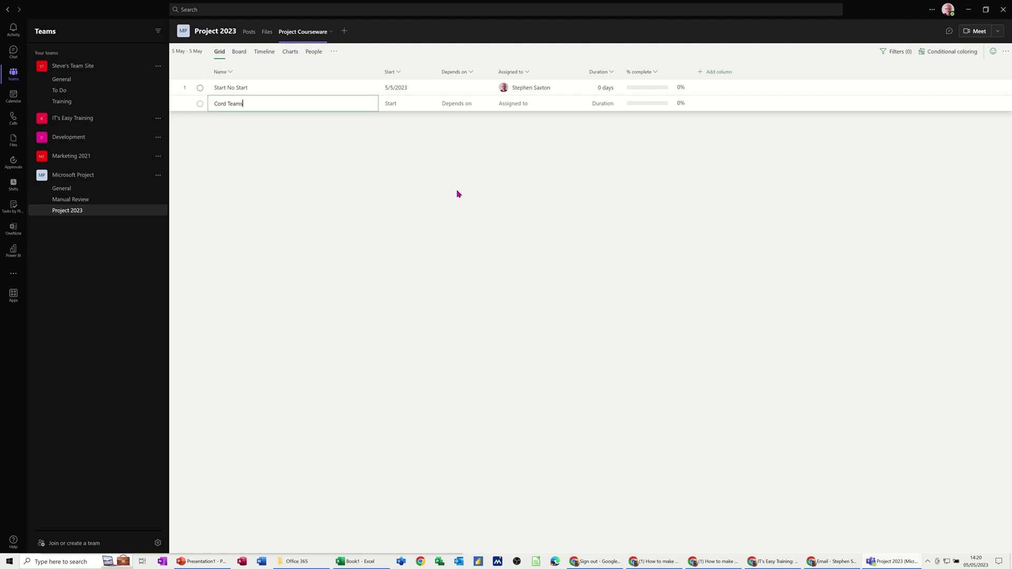
Correct the name to 'Coord Teams', start it 5 May 2023, and make it follow task 1
{"action": "left_click", "coordinate": [222, 104]}
{"action": "type", "text": "o"}
{"action": "left_click", "coordinate": [401, 105]}
{"action": "left_click", "coordinate": [427, 105]}
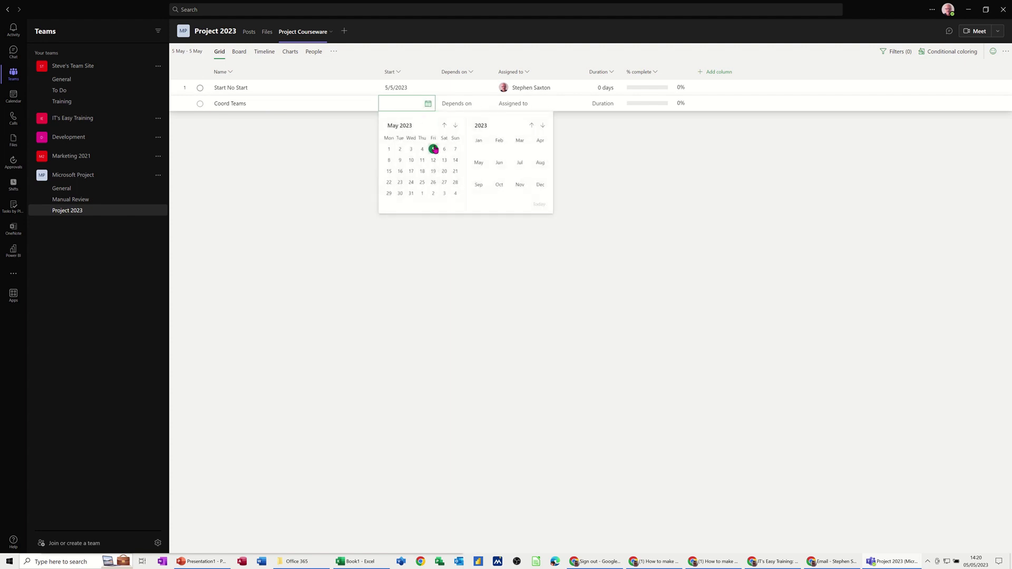
{"action": "left_click", "coordinate": [435, 151]}
{"action": "left_click", "coordinate": [471, 109]}
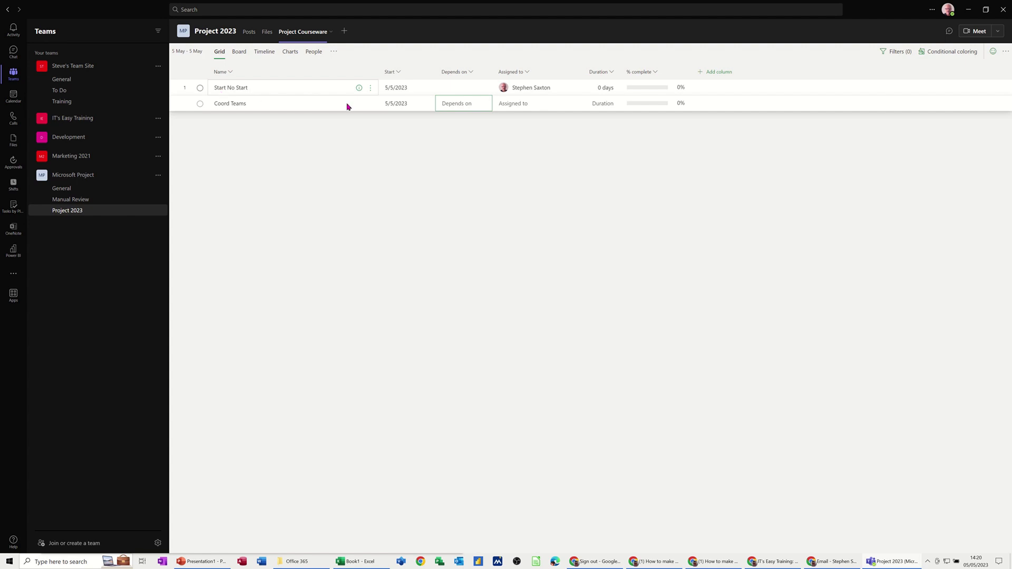
{"action": "left_click", "coordinate": [464, 107]}
{"action": "type", "text": "1"}
{"action": "left_click", "coordinate": [477, 122]}
Assign two team members to Coord Teams and give it a 5-day duration
{"action": "left_click", "coordinate": [529, 106]}
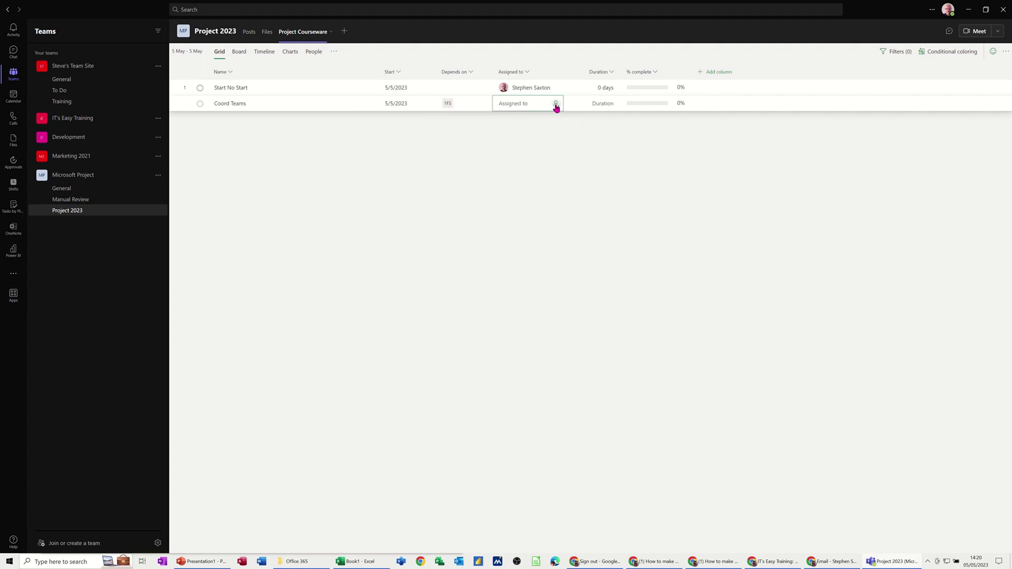
{"action": "left_click", "coordinate": [555, 105]}
{"action": "left_click", "coordinate": [530, 171]}
{"action": "left_click", "coordinate": [555, 105]}
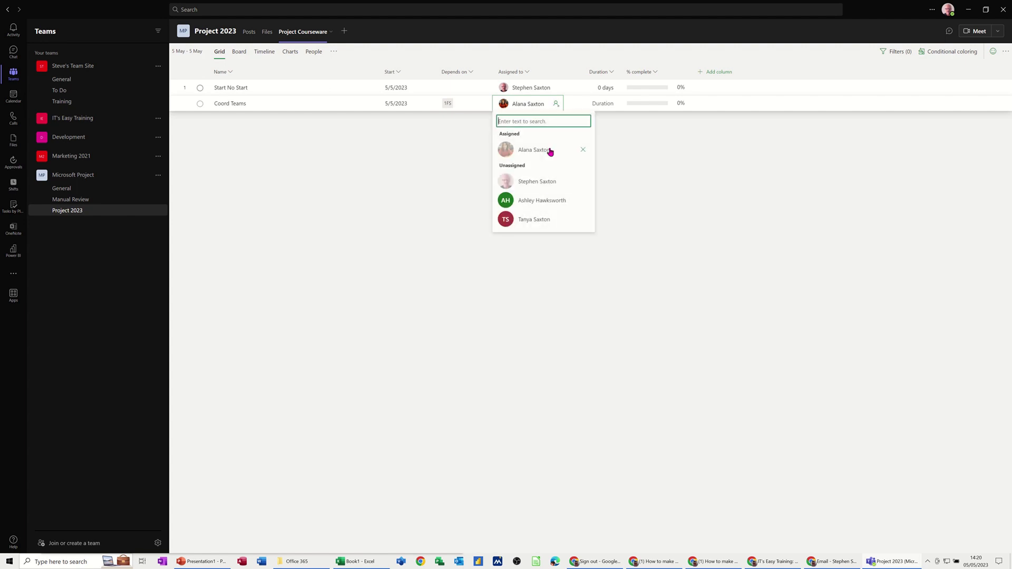
{"action": "left_click", "coordinate": [552, 200]}
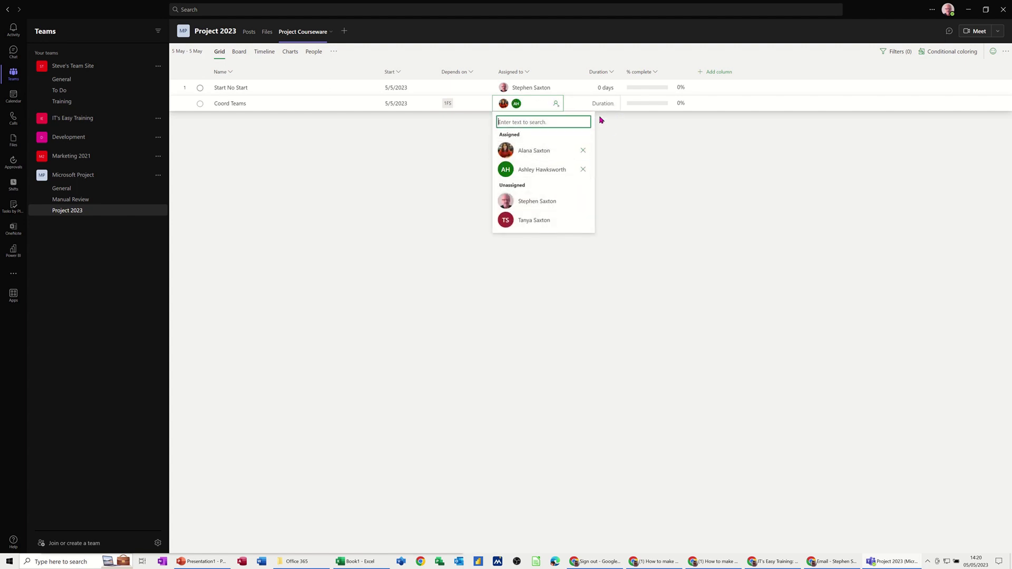
{"action": "left_click", "coordinate": [612, 108]}
{"action": "type", "text": "5"}
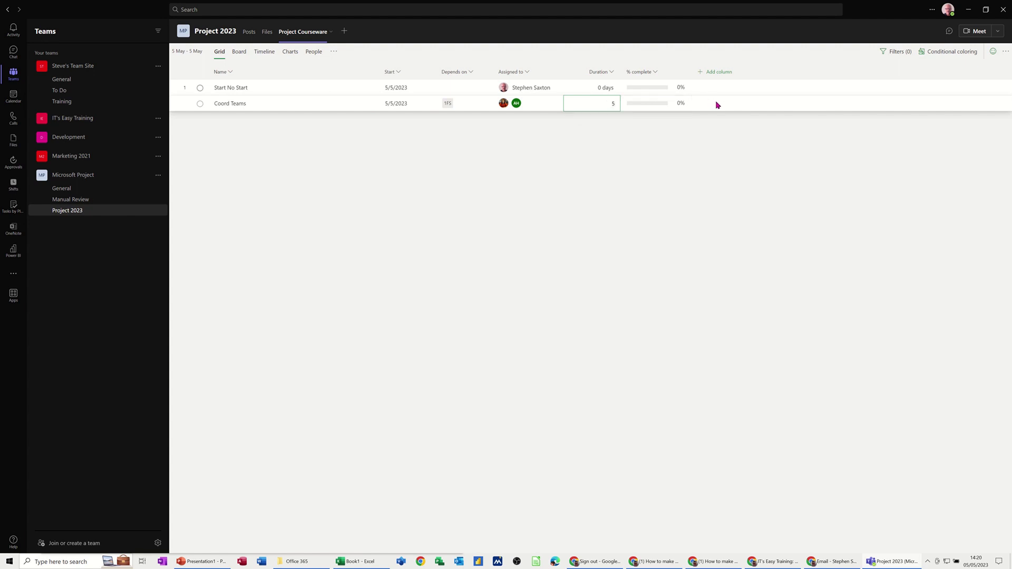
{"action": "key", "text": "Return"}
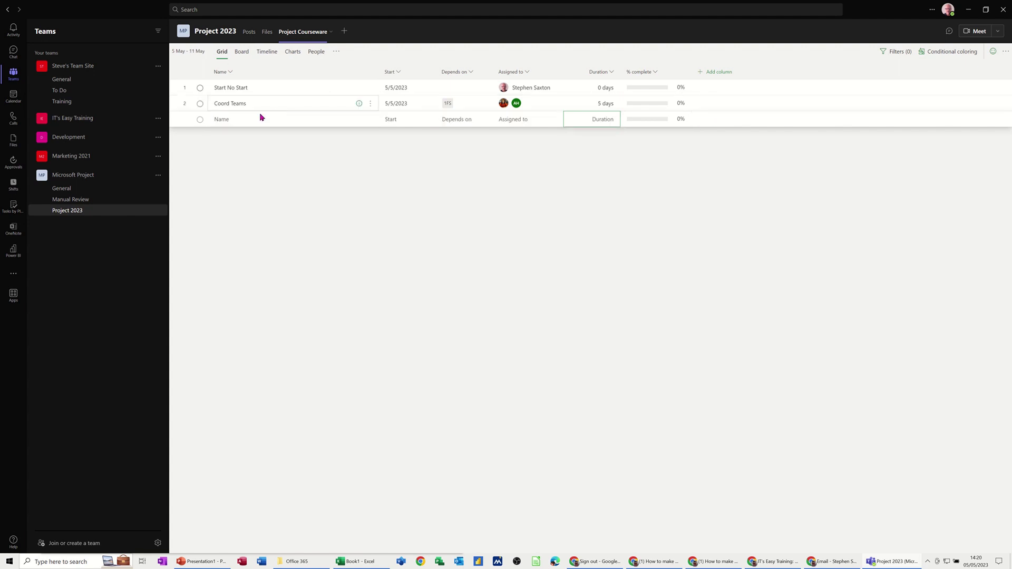
Add task 'Review Software' starting 15 May 2023, depending on task 2
{"action": "left_click", "coordinate": [250, 123]}
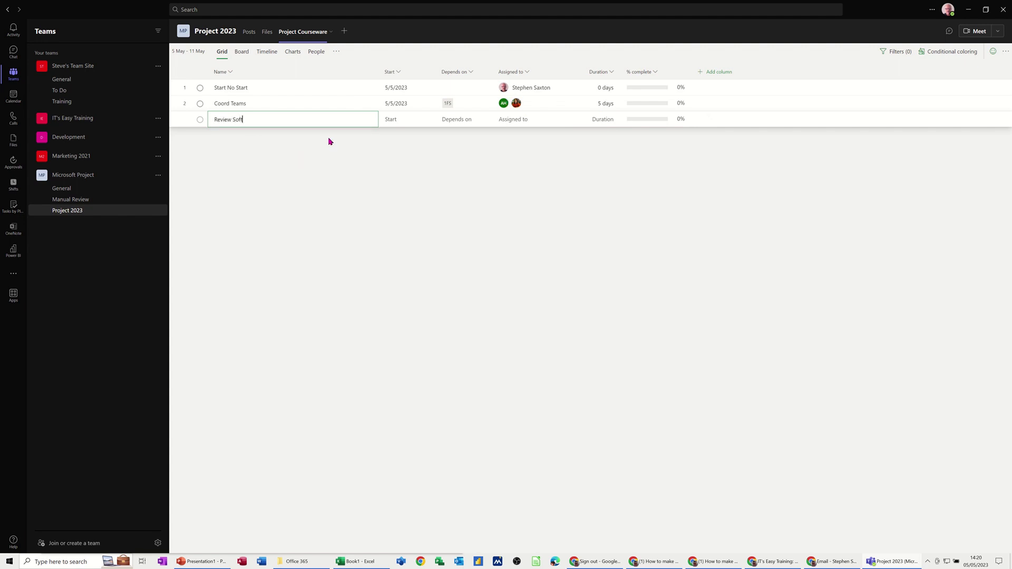
{"action": "left_click", "coordinate": [393, 125]}
{"action": "left_click", "coordinate": [427, 120]}
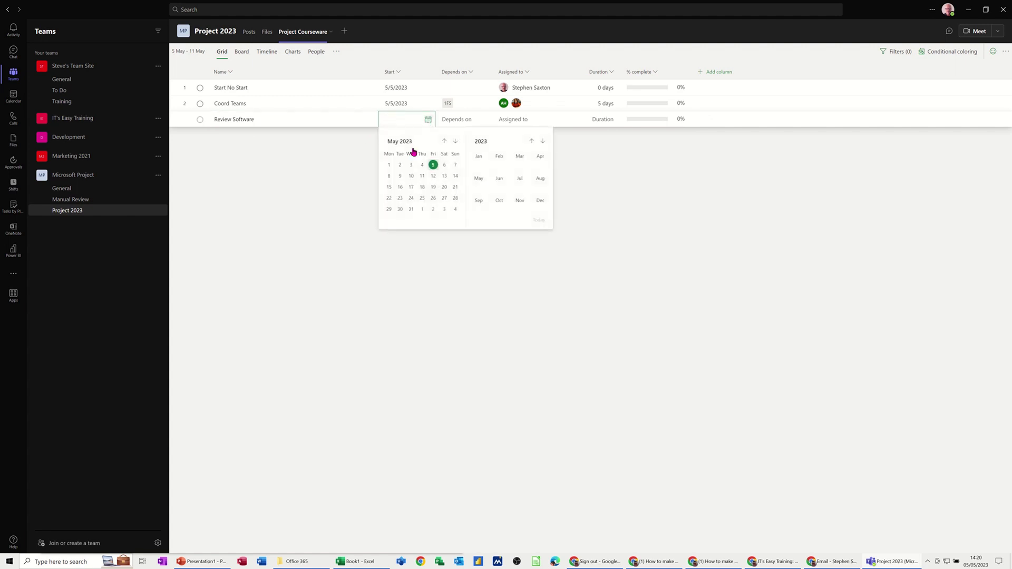
{"action": "left_click", "coordinate": [389, 187]}
{"action": "left_click", "coordinate": [459, 120]}
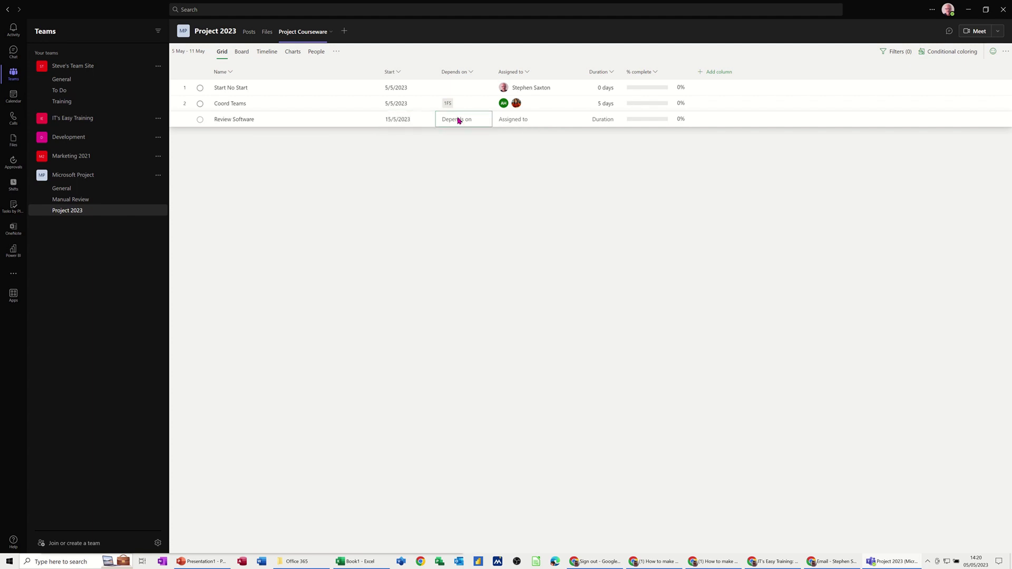
{"action": "type", "text": "2"}
{"action": "left_click", "coordinate": [463, 139]}
Assign one team member to Review Software and set its duration to 5 days
{"action": "left_click", "coordinate": [517, 121]}
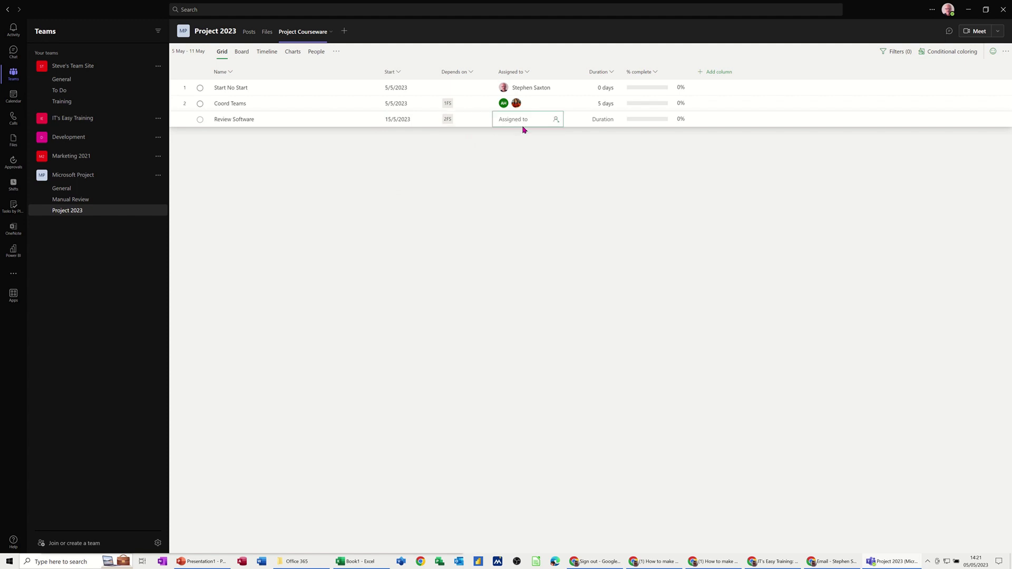
{"action": "left_click", "coordinate": [556, 119]}
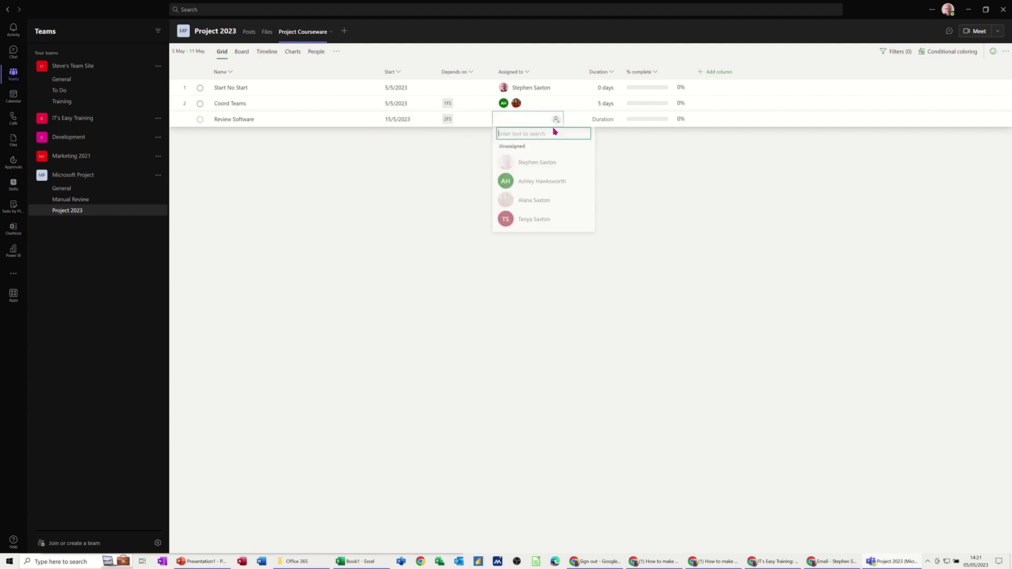
{"action": "left_click", "coordinate": [533, 224]}
{"action": "left_click", "coordinate": [609, 121]}
{"action": "type", "text": "5"}
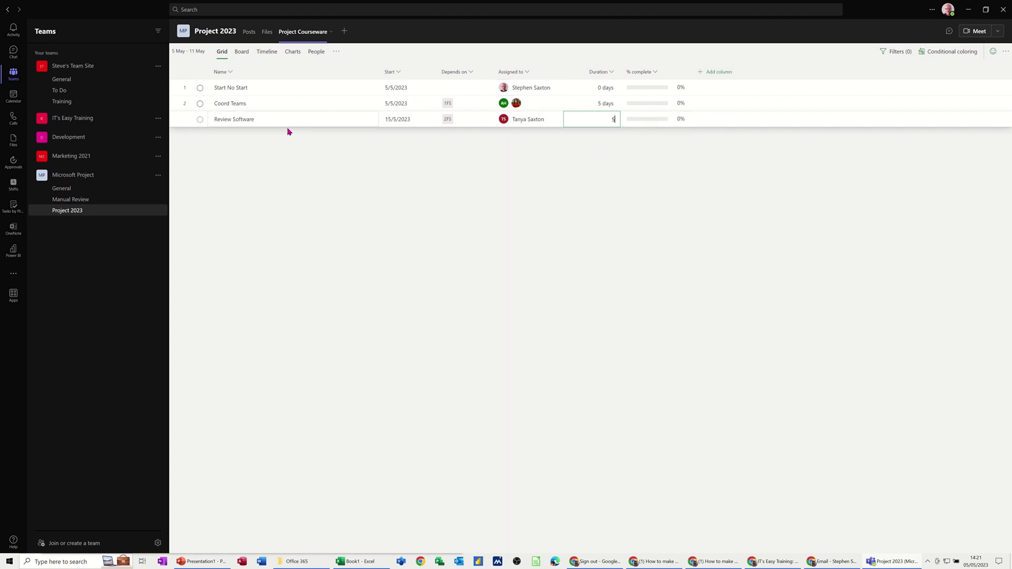
{"action": "key", "text": "Return"}
{"action": "left_click", "coordinate": [228, 139]}
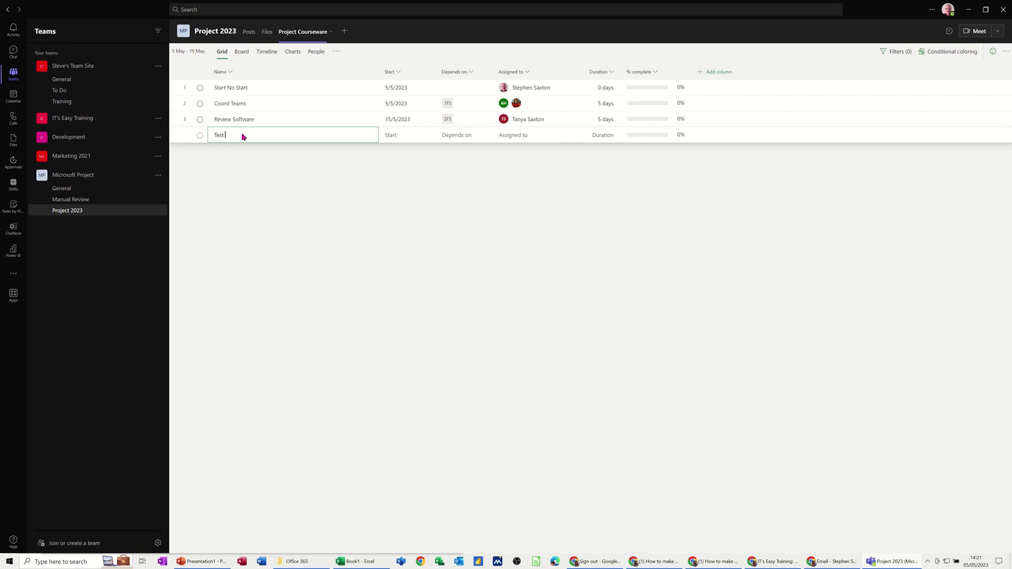
Name the task 'Test Software', start it 29 May 2023, and make it follow task 3
{"action": "type", "text": "Test Software"}
{"action": "left_click", "coordinate": [403, 136]}
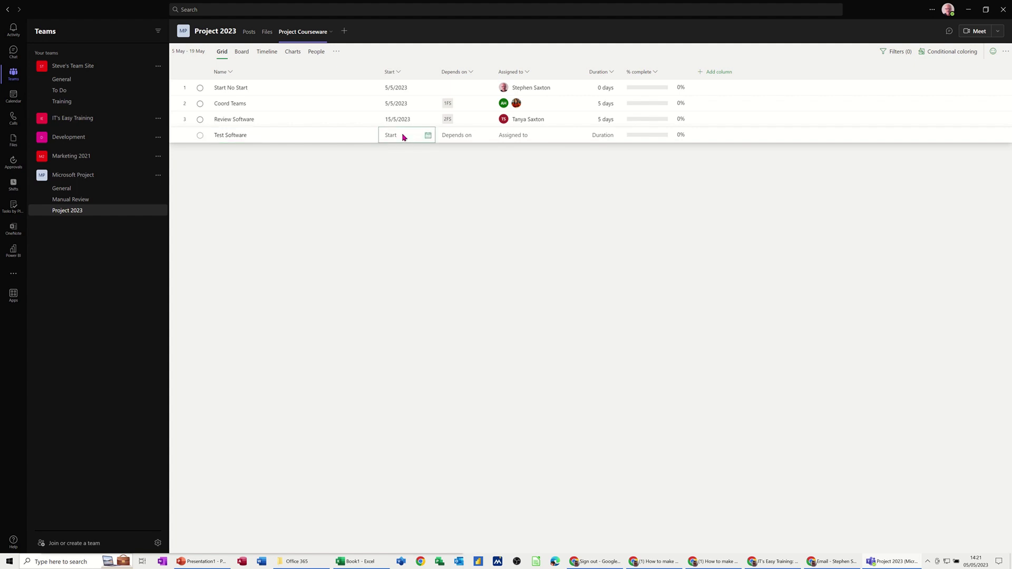
{"action": "left_click", "coordinate": [420, 137]}
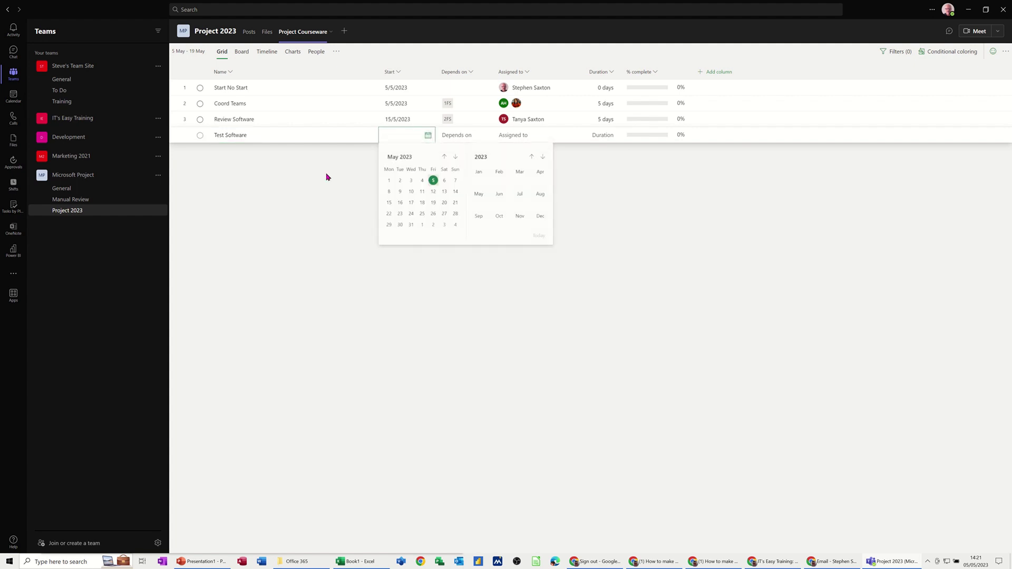
{"action": "left_click", "coordinate": [388, 225]}
{"action": "left_click", "coordinate": [457, 136]}
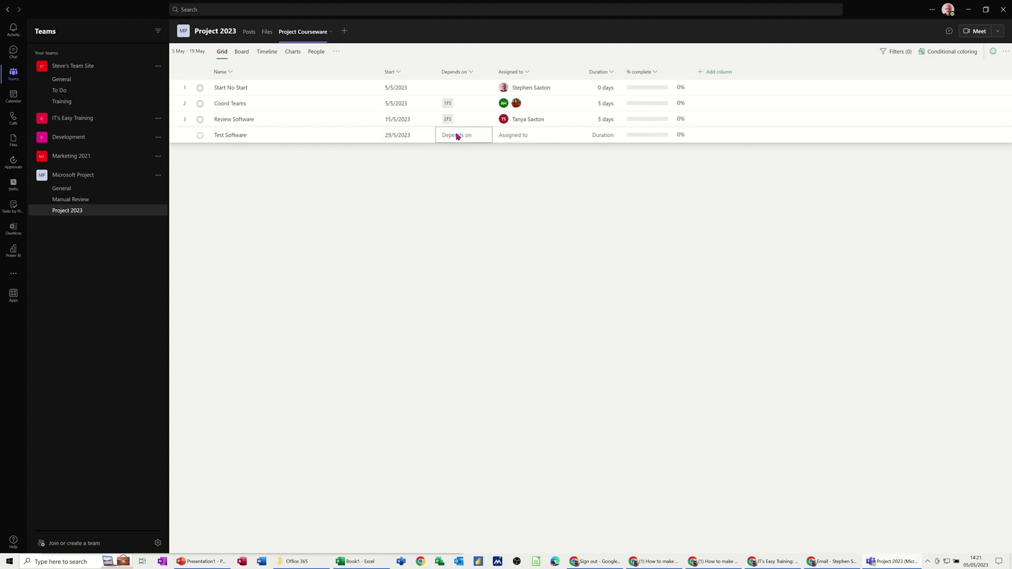
{"action": "type", "text": "3"}
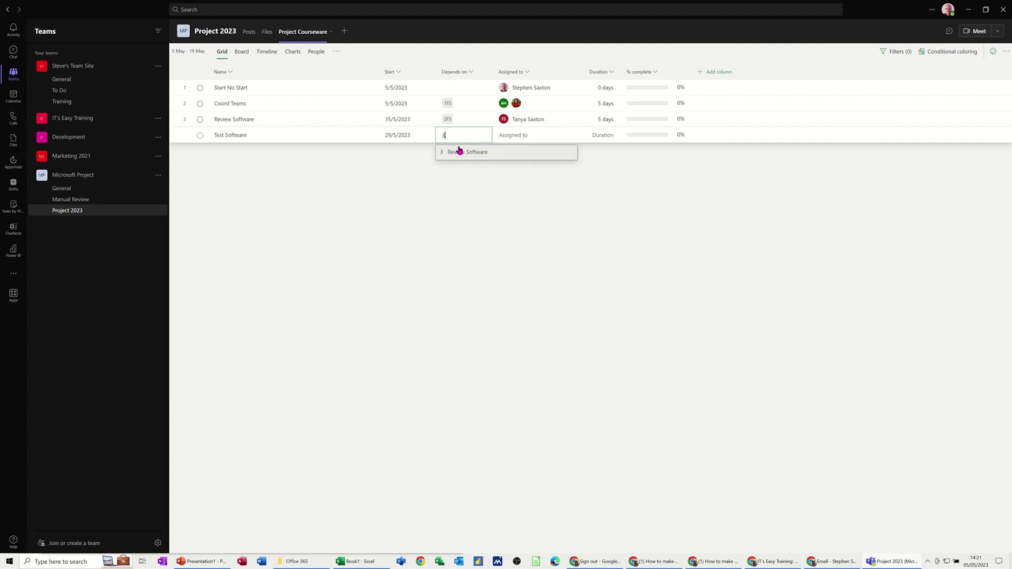
{"action": "left_click", "coordinate": [458, 151]}
Assign one team member to Test Software and set its duration to 2 days
{"action": "left_click", "coordinate": [511, 140]}
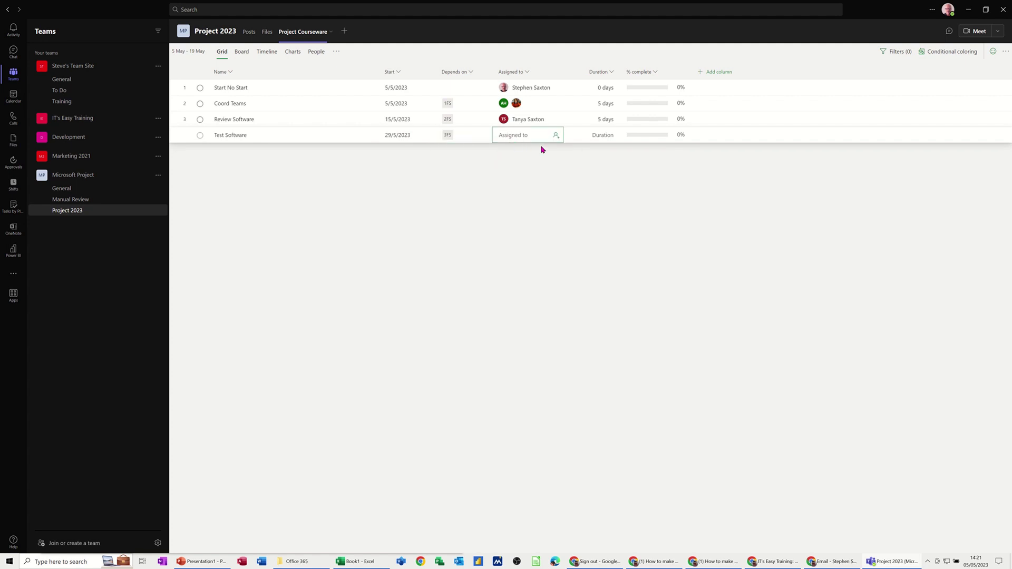
{"action": "left_click", "coordinate": [556, 136]}
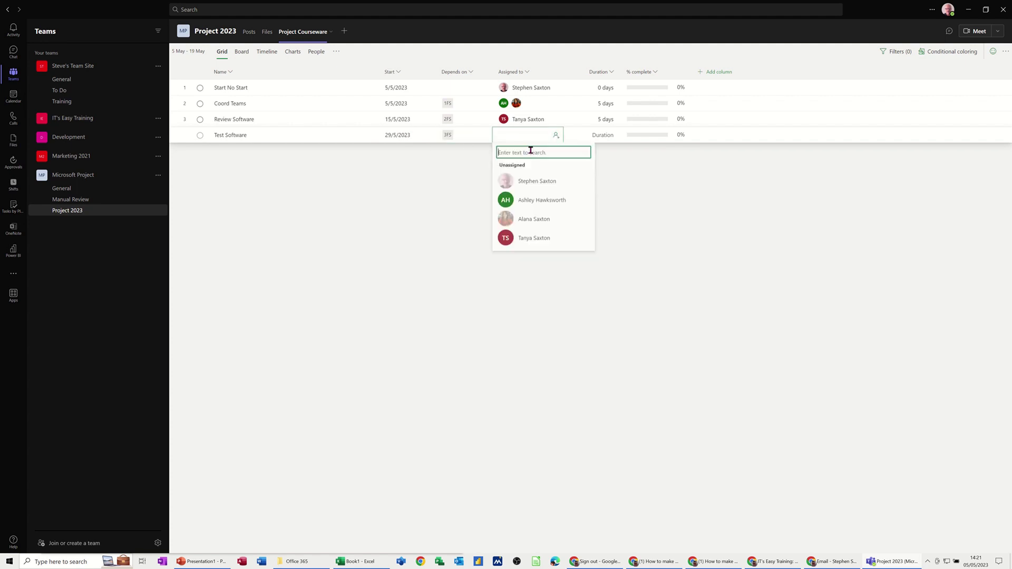
{"action": "left_click", "coordinate": [524, 182]}
{"action": "left_click", "coordinate": [614, 139]}
{"action": "type", "text": "2"}
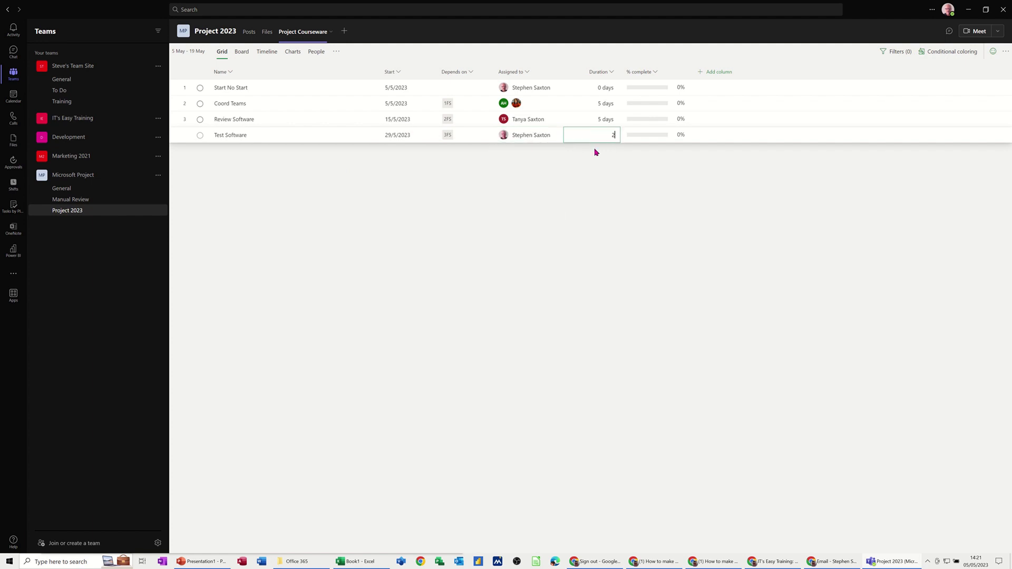
{"action": "left_click", "coordinate": [327, 138]}
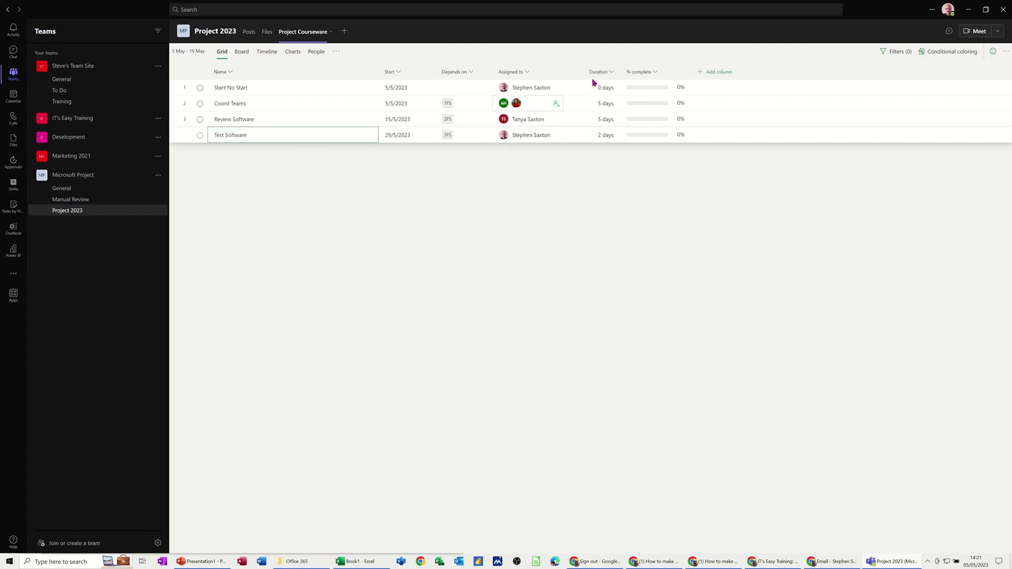
On the Board, open the Test Software card and add checklist items 'Blind' and 'Open'
{"action": "left_click", "coordinate": [242, 52]}
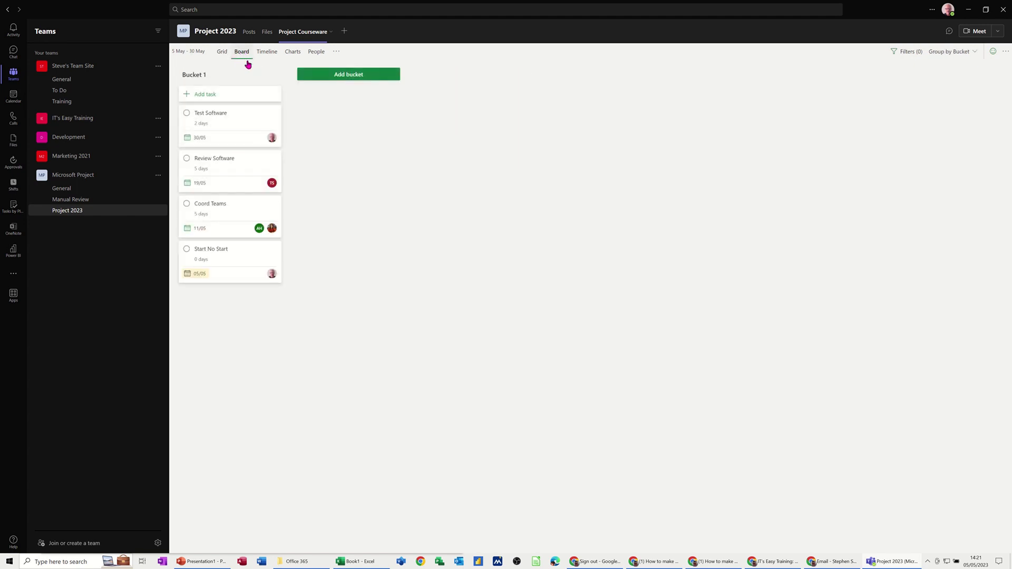
{"action": "left_click", "coordinate": [231, 126]}
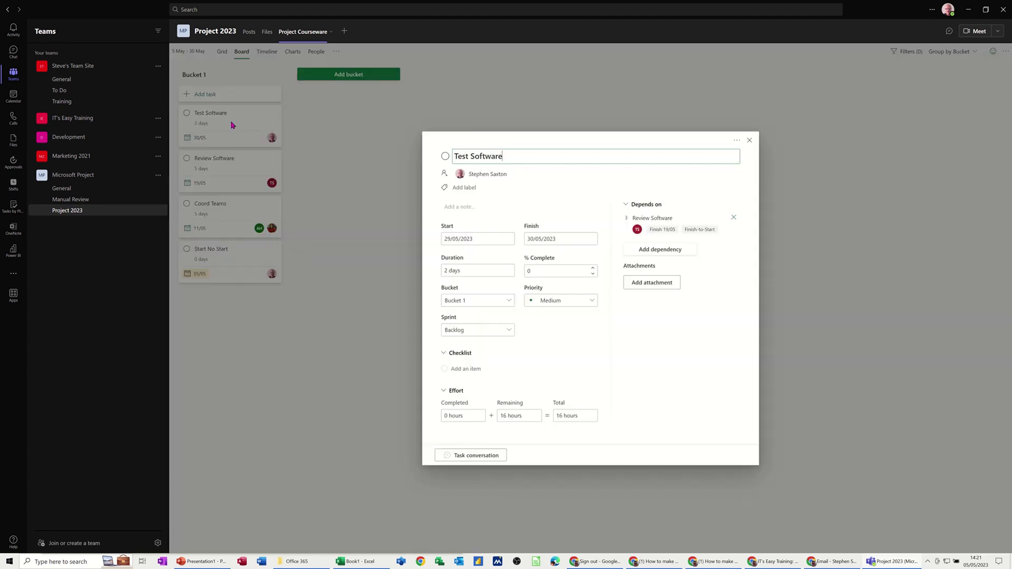
{"action": "left_click", "coordinate": [497, 141]}
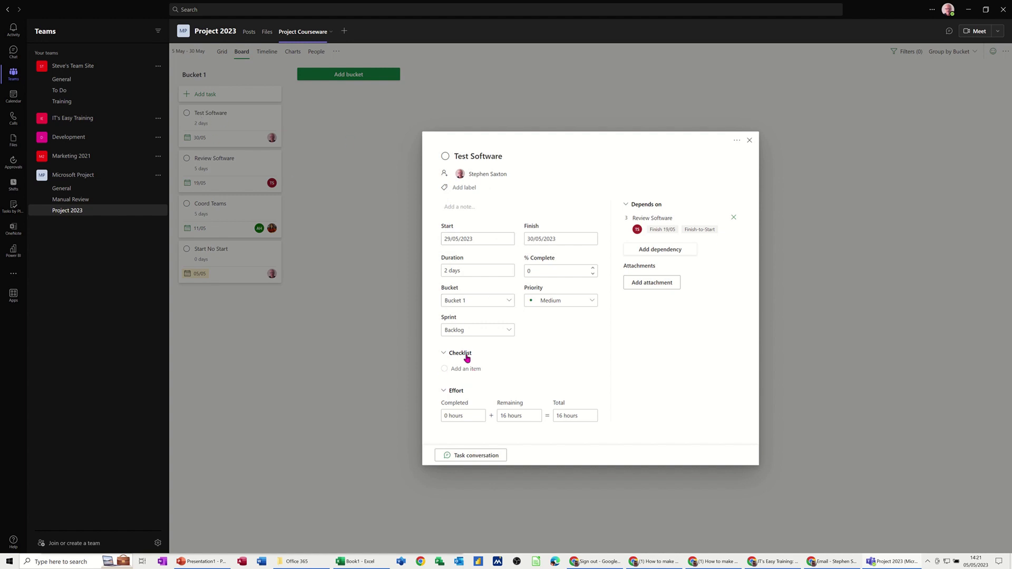
{"action": "left_click", "coordinate": [466, 370]}
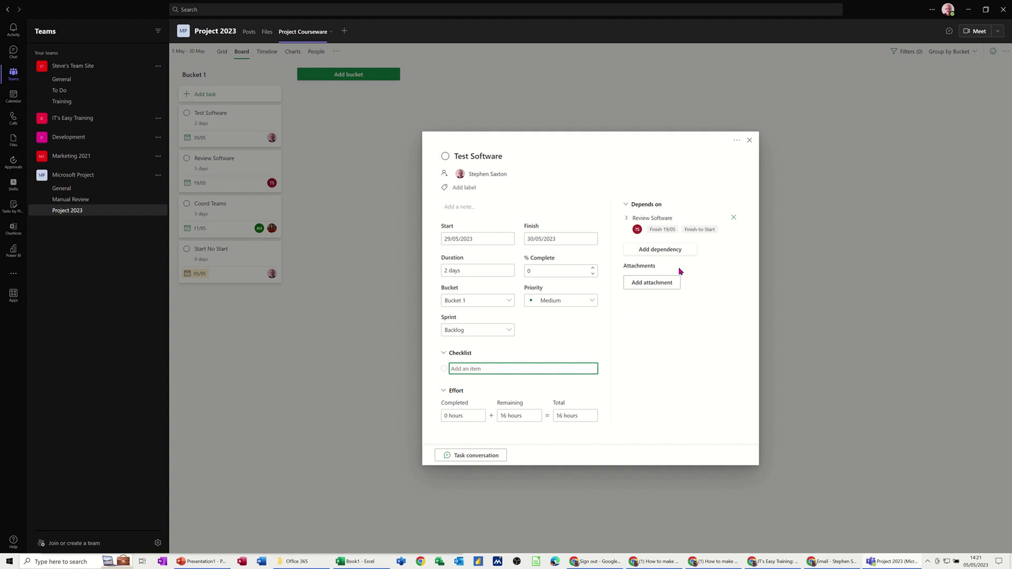
{"action": "type", "text": "Blind"}
{"action": "key", "text": "Return"}
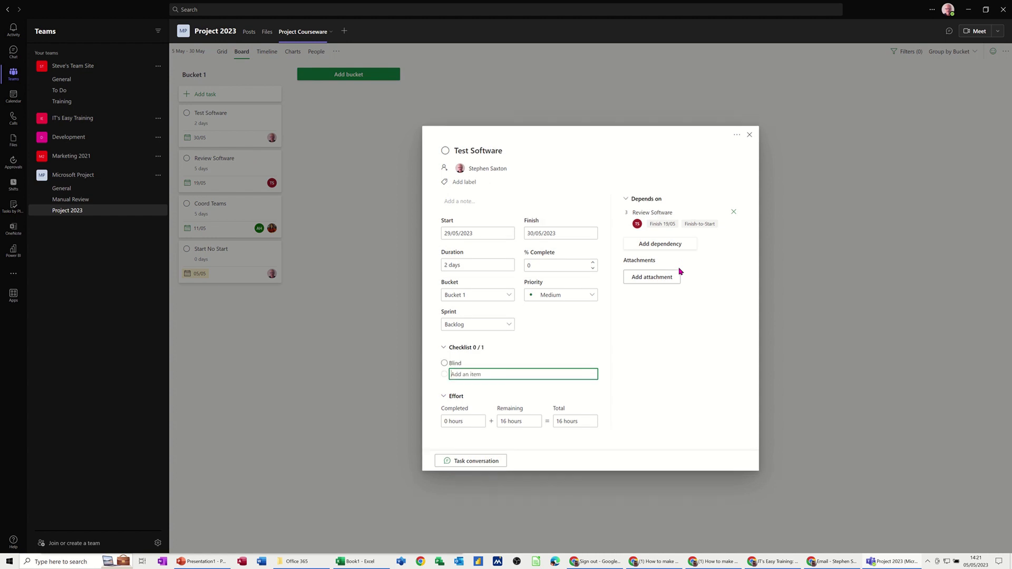
{"action": "type", "text": "Open"}
{"action": "key", "text": "Return"}
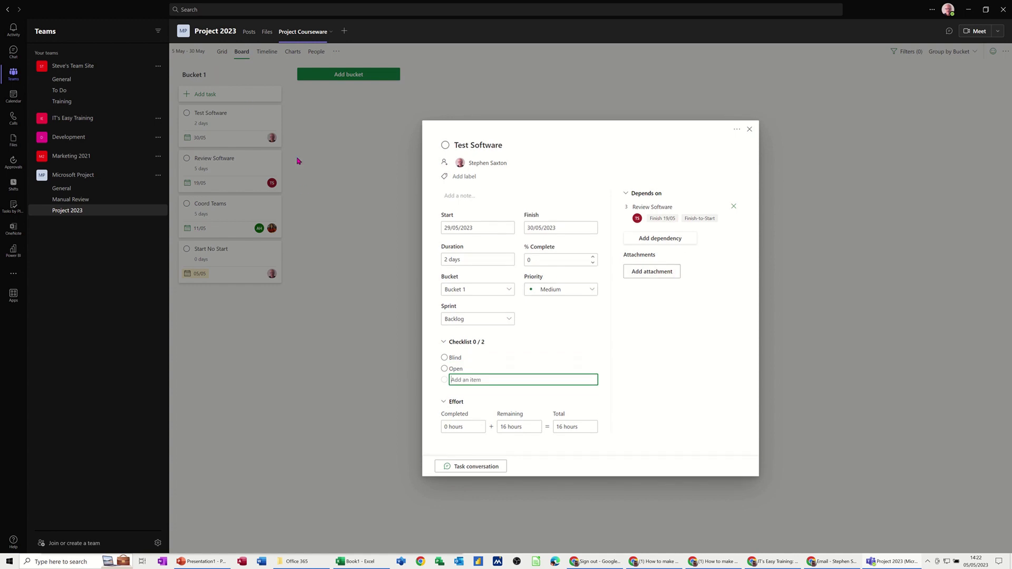
Rename the Pink label to 'Software'
{"action": "left_click", "coordinate": [457, 178]}
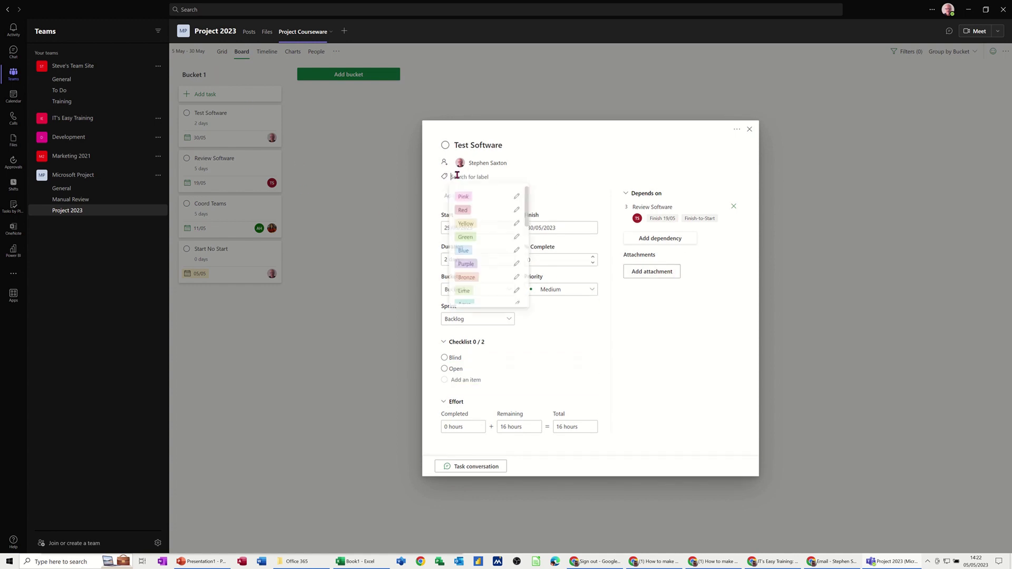
{"action": "left_click", "coordinate": [516, 199]}
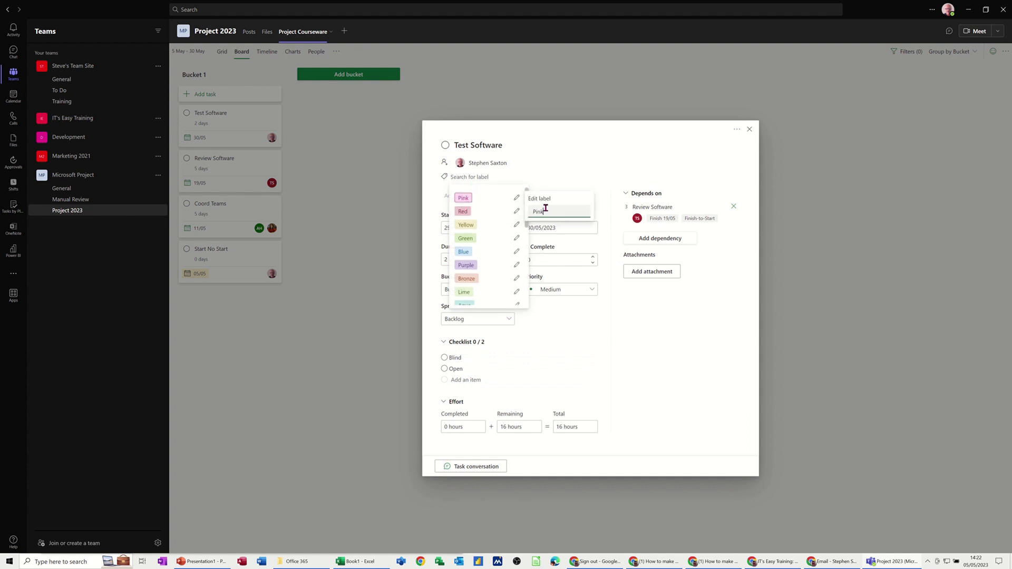
{"action": "left_click_drag", "start_coordinate": [550, 210], "coordinate": [531, 210]}
{"action": "type", "text": "Software"}
{"action": "key", "text": "Return"}
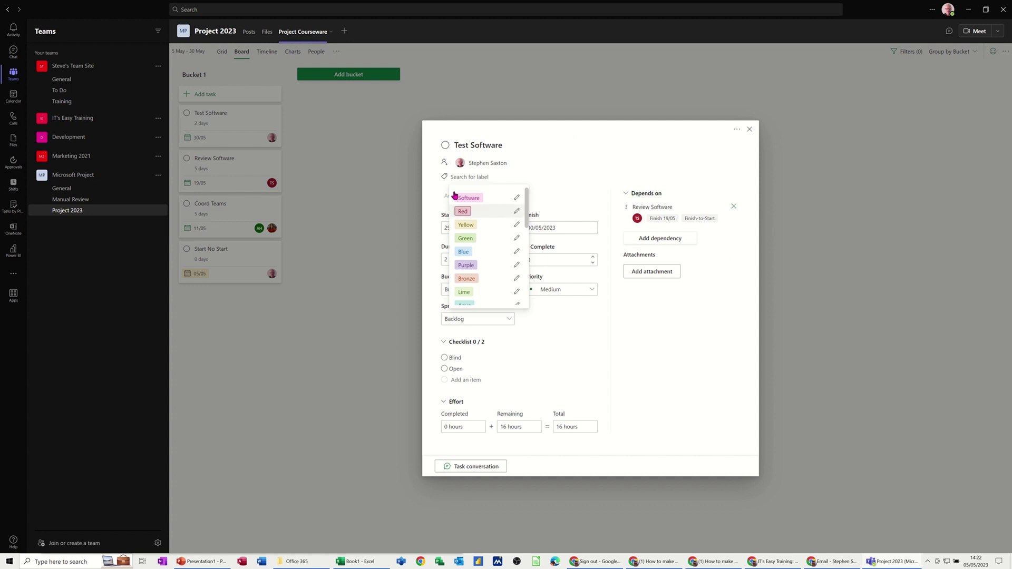
Apply the Software label to Test Software and close its task details
{"action": "left_click", "coordinate": [550, 172]}
{"action": "left_click", "coordinate": [493, 176]}
{"action": "left_click", "coordinate": [470, 198]}
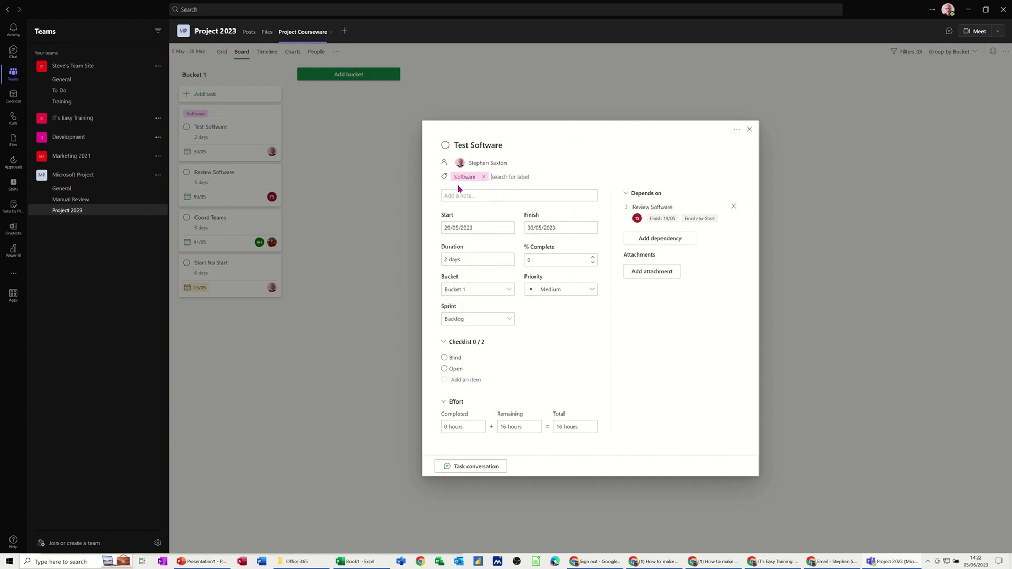
{"action": "left_click", "coordinate": [636, 358]}
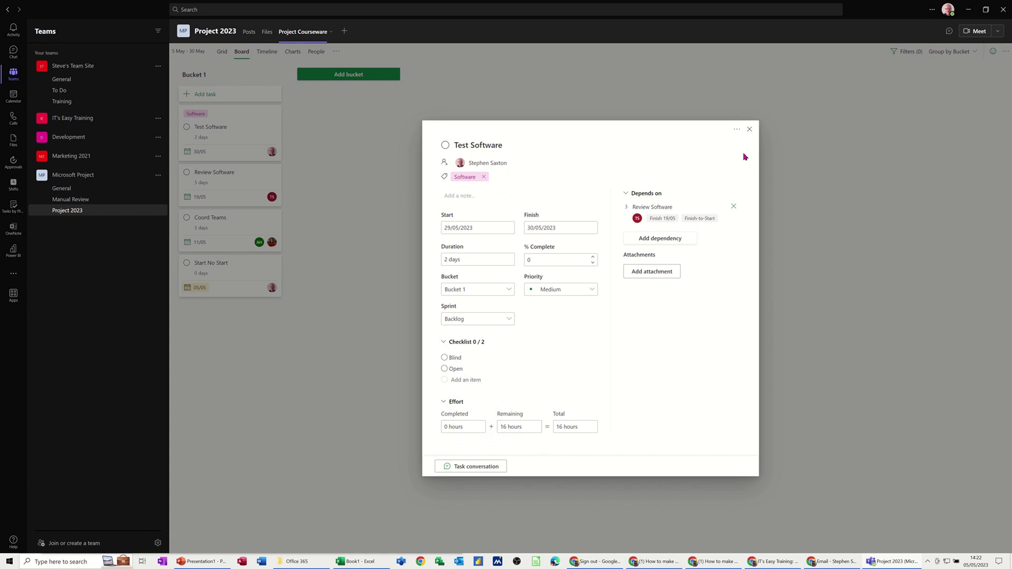
{"action": "left_click", "coordinate": [749, 129]}
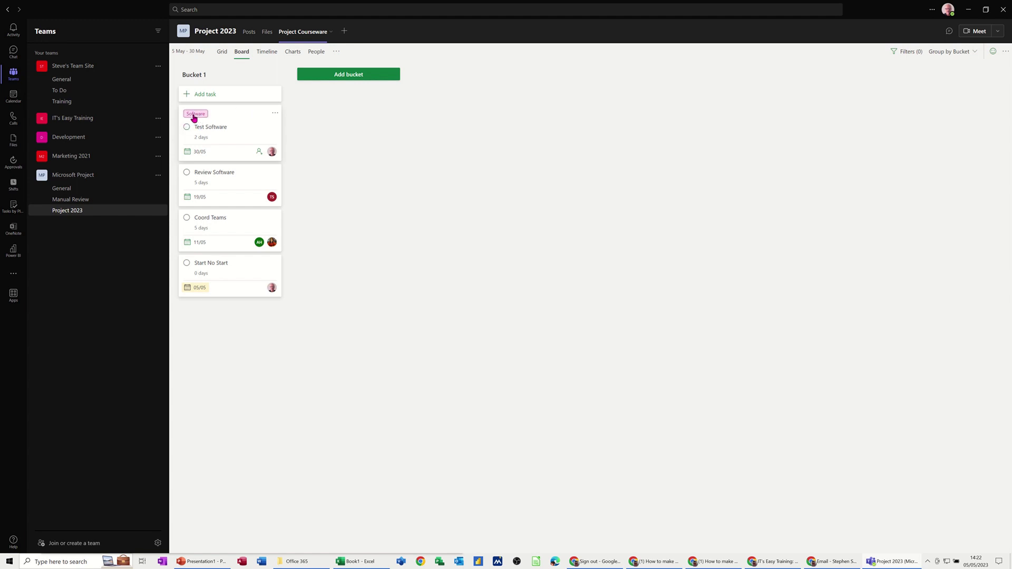
Rename the Bucket 1 column to 'Phase 1'
{"action": "left_click", "coordinate": [273, 115]}
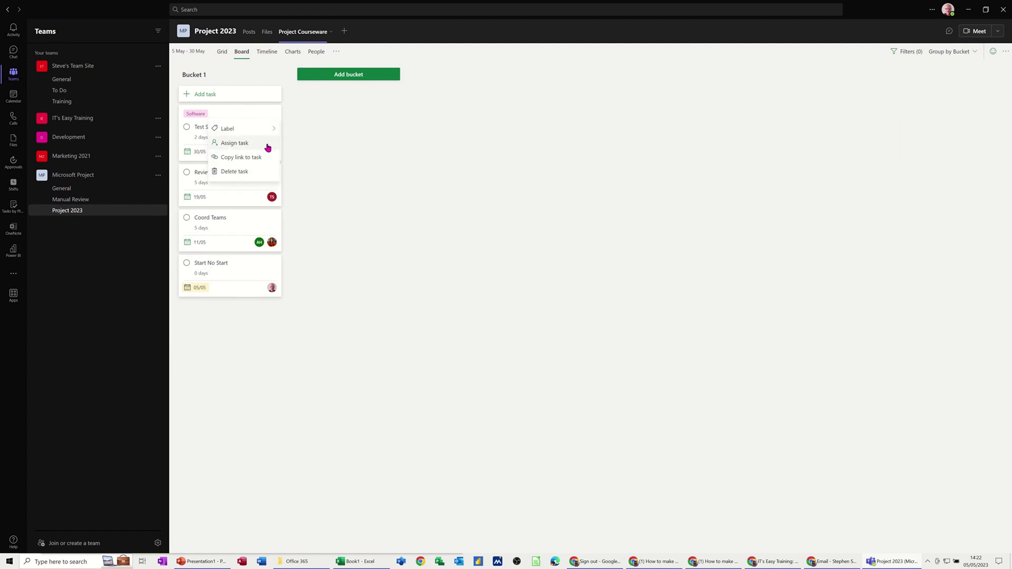
{"action": "left_click", "coordinate": [303, 118]}
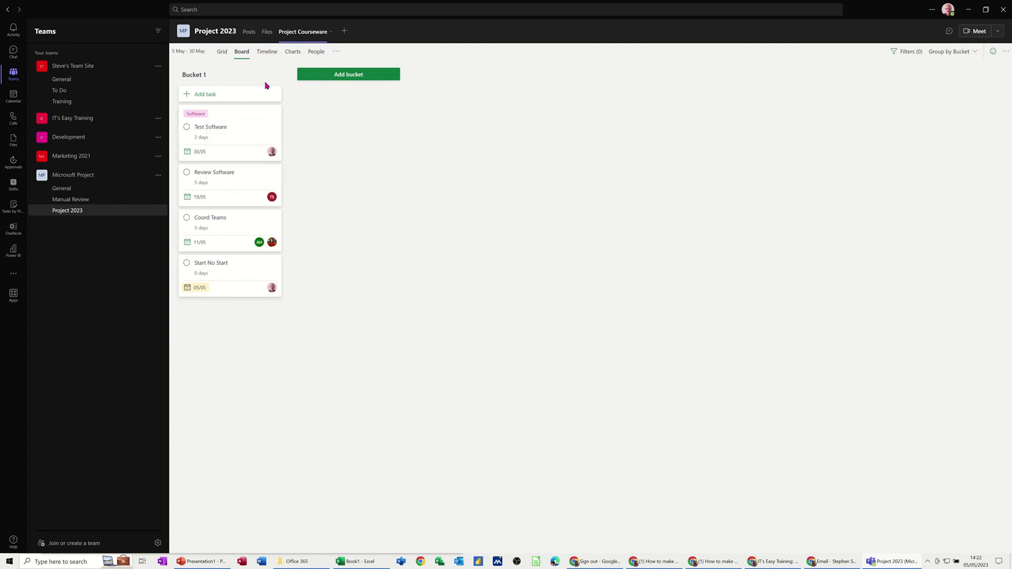
{"action": "left_click", "coordinate": [219, 74]}
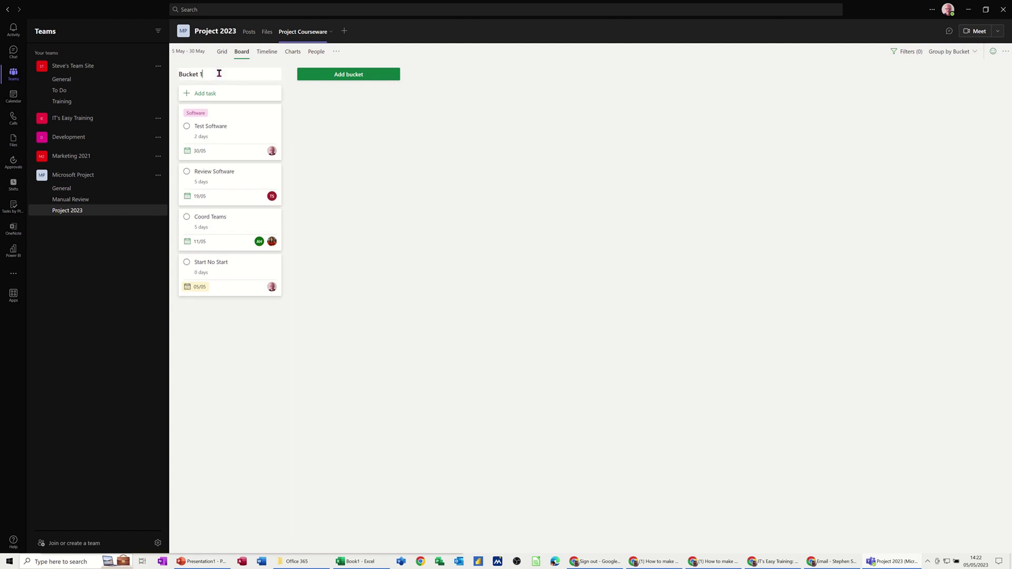
{"action": "key", "text": "Return"}
{"action": "left_click", "coordinate": [211, 77]}
{"action": "key", "text": "BackSpace"}
{"action": "key", "text": "Escape"}
{"action": "type", "text": "P"}
{"action": "left_click", "coordinate": [361, 74]}
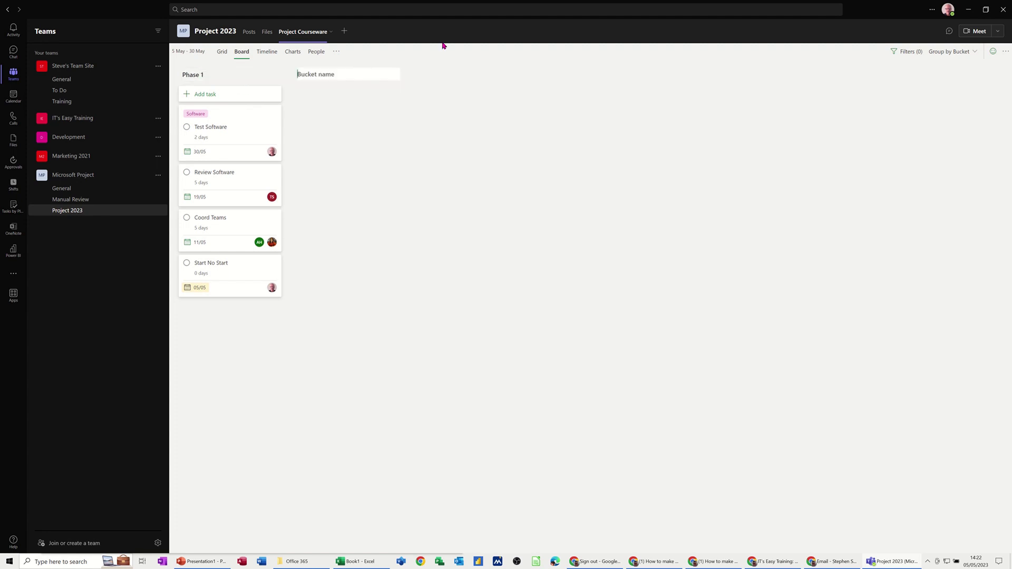
Add a 'Phase 2' bucket and view the plan on the Timeline
{"action": "type", "text": "Phase 2"}
{"action": "key", "text": "Return"}
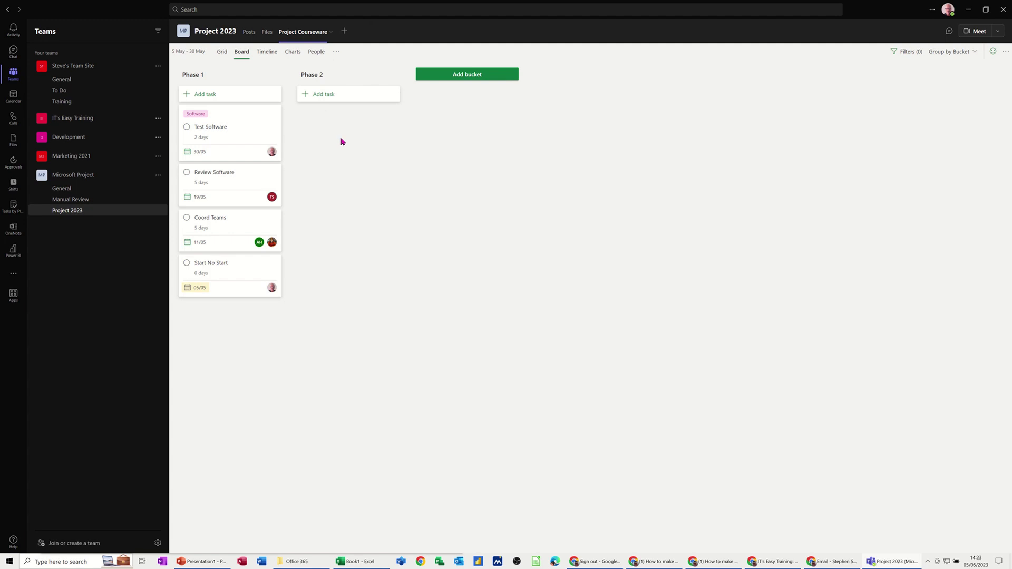
{"action": "left_click", "coordinate": [266, 52]}
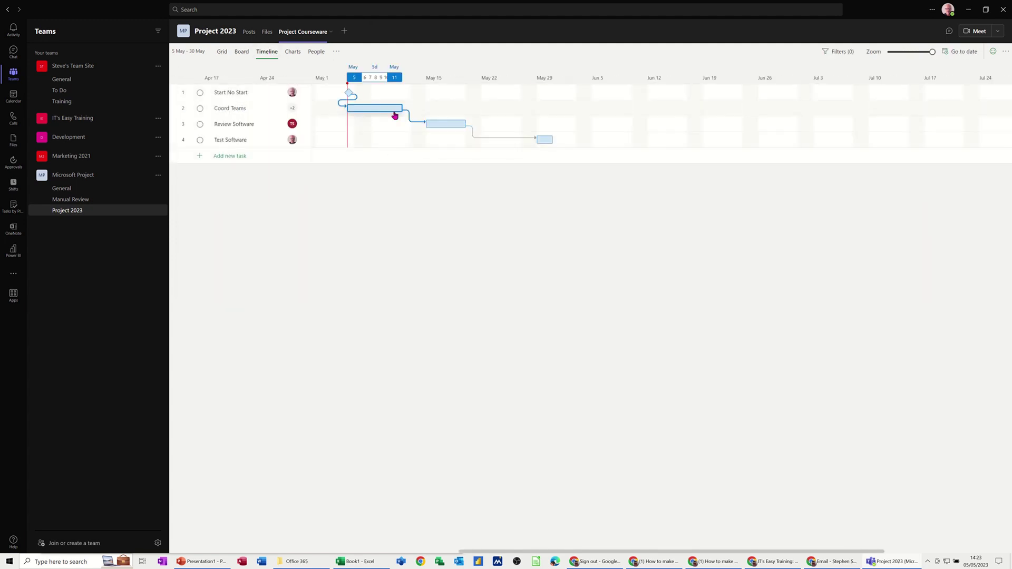